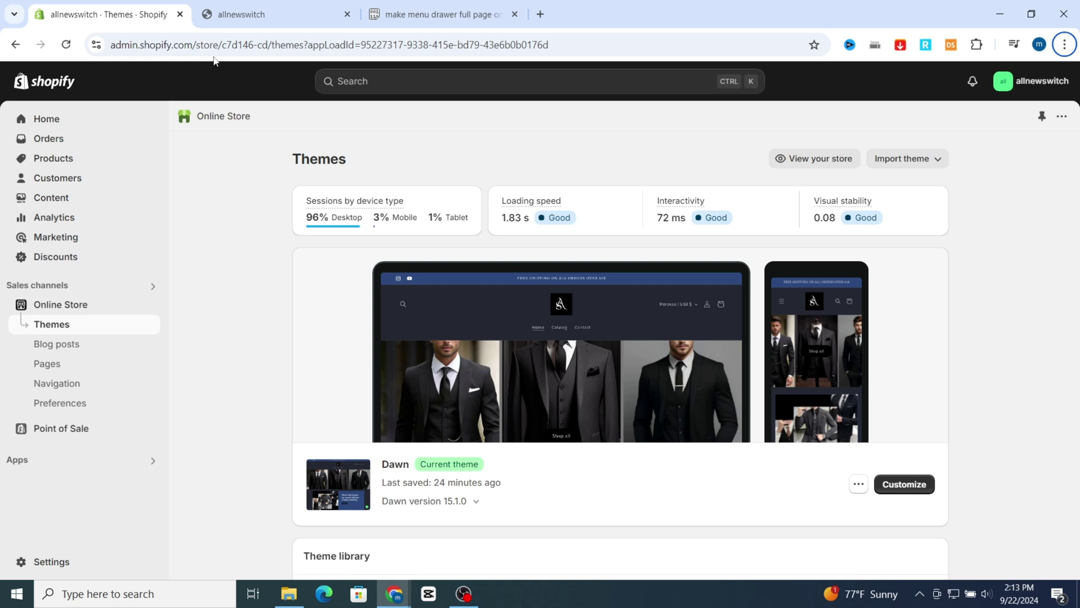
- Preview the storefront at iPhone 12 Pro size in DevTools, then open and close the menu drawer
{"action": "left_click", "coordinate": [238, 14]}
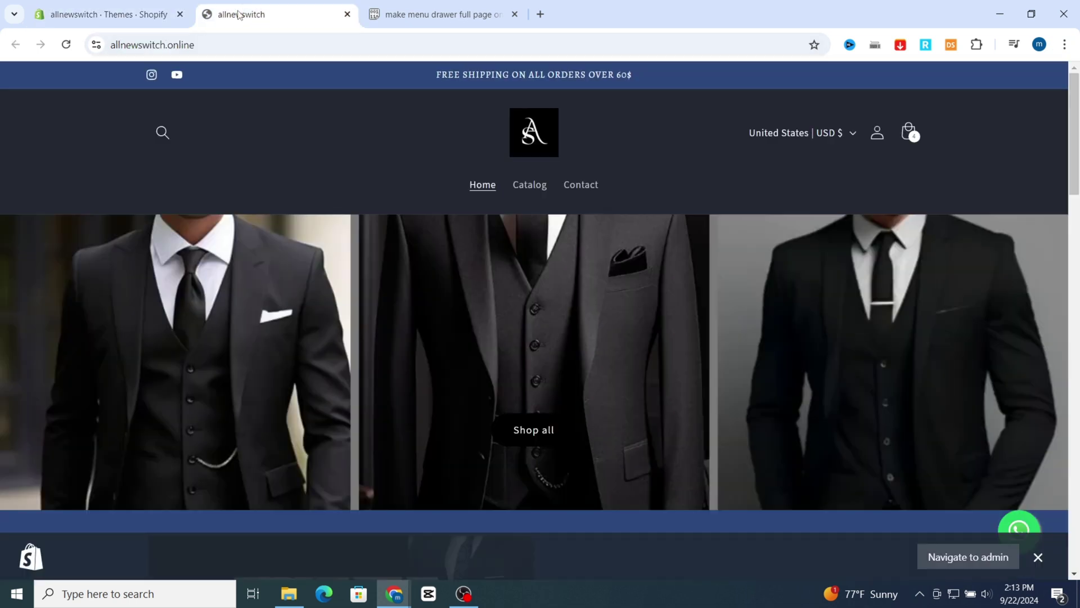
{"action": "right_click", "coordinate": [377, 243]}
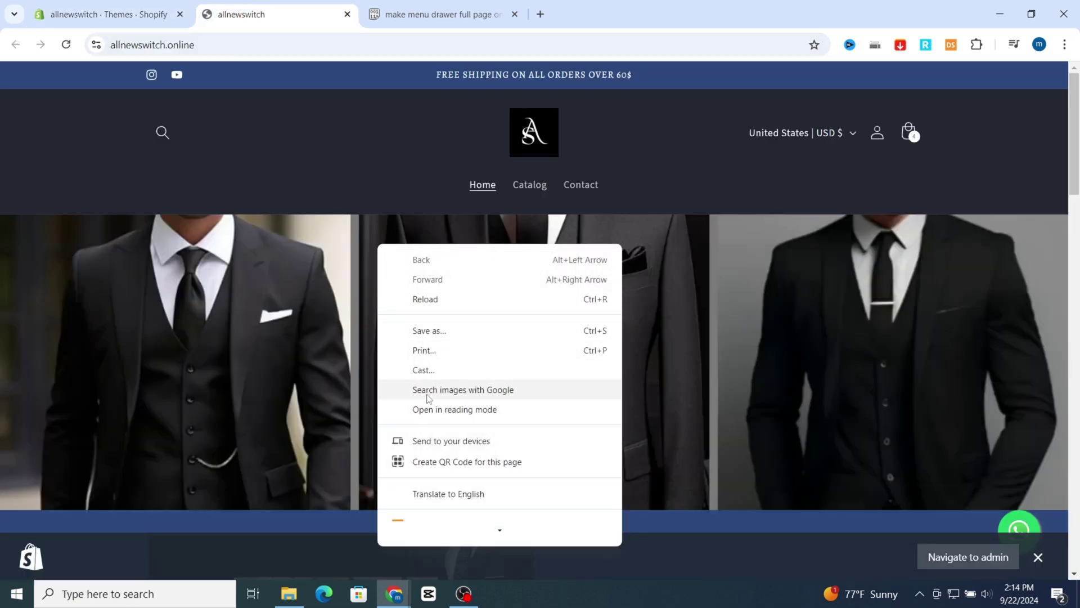
{"action": "left_click", "coordinate": [447, 531]}
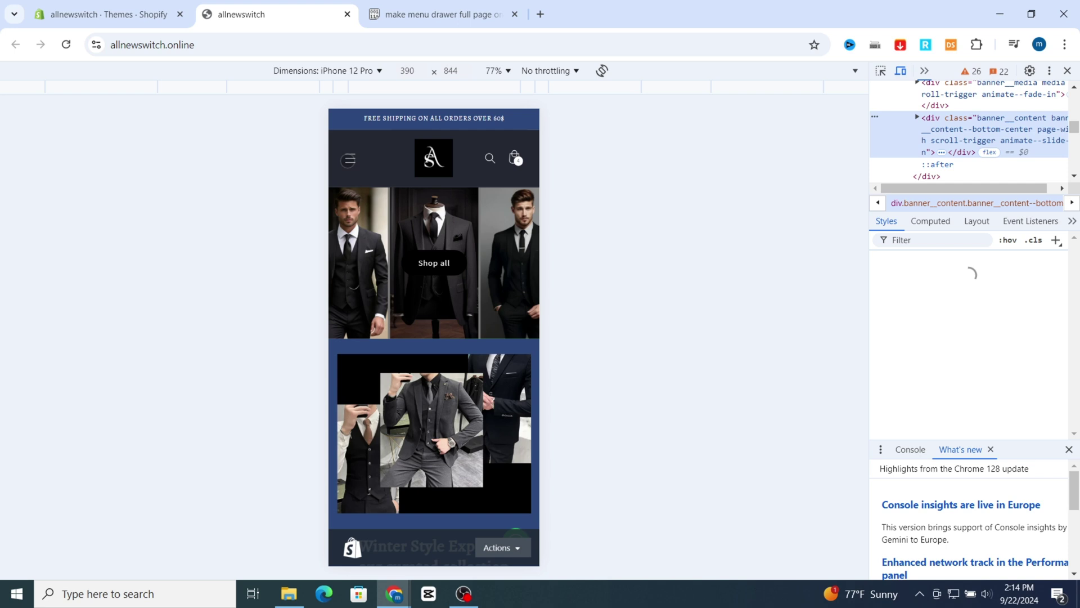
{"action": "left_click", "coordinate": [348, 159]}
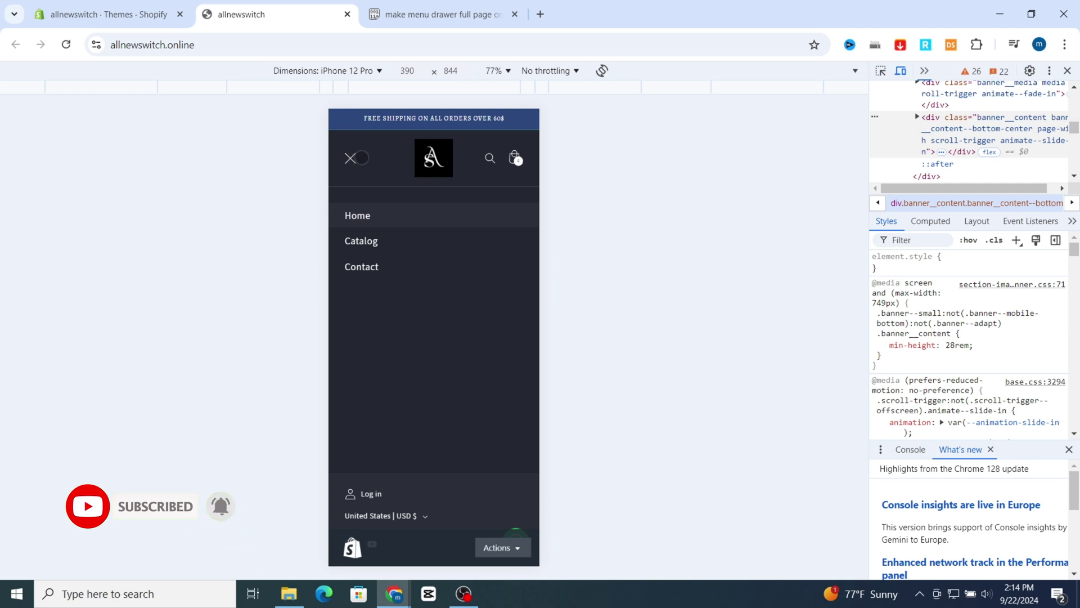
{"action": "left_click", "coordinate": [349, 157]}
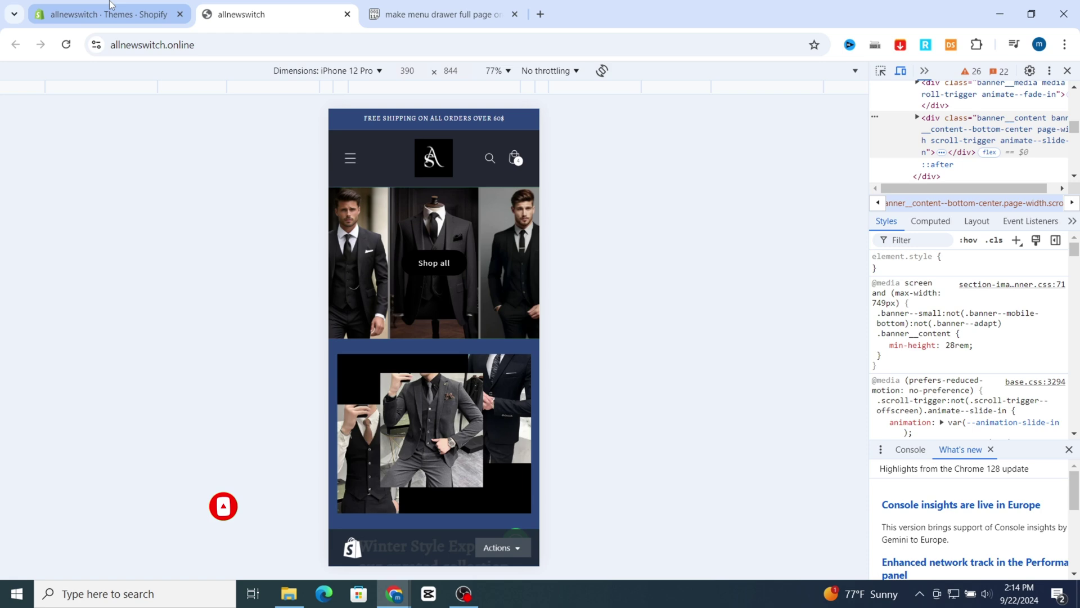
- Back in the Shopify Themes admin, open Edit code from the Dawn theme's actions menu
{"action": "key", "text": "ctrl+shift+Tab"}
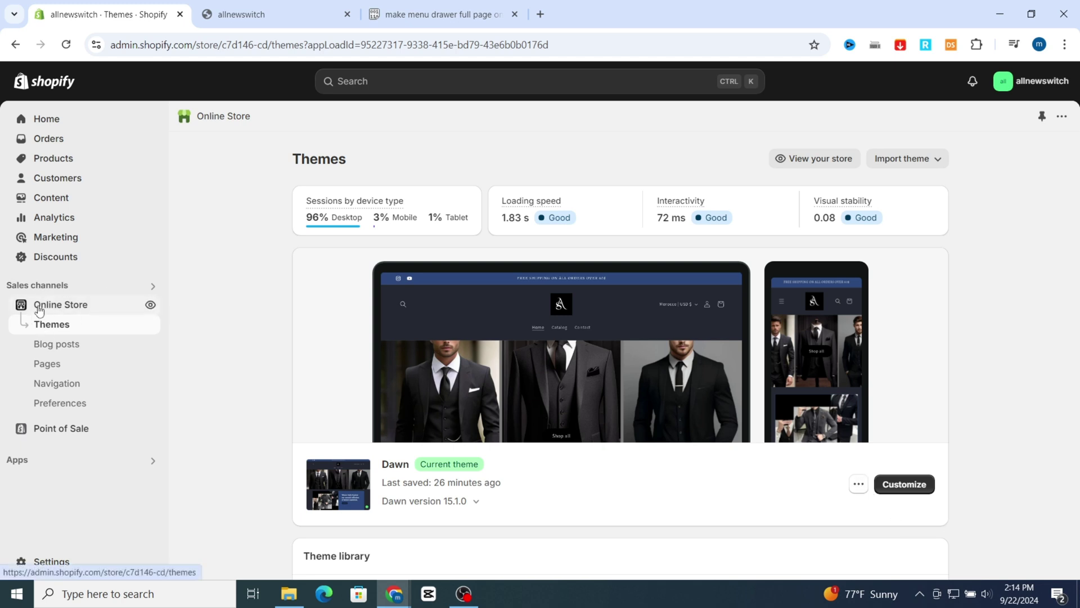
{"action": "left_click", "coordinate": [857, 484]}
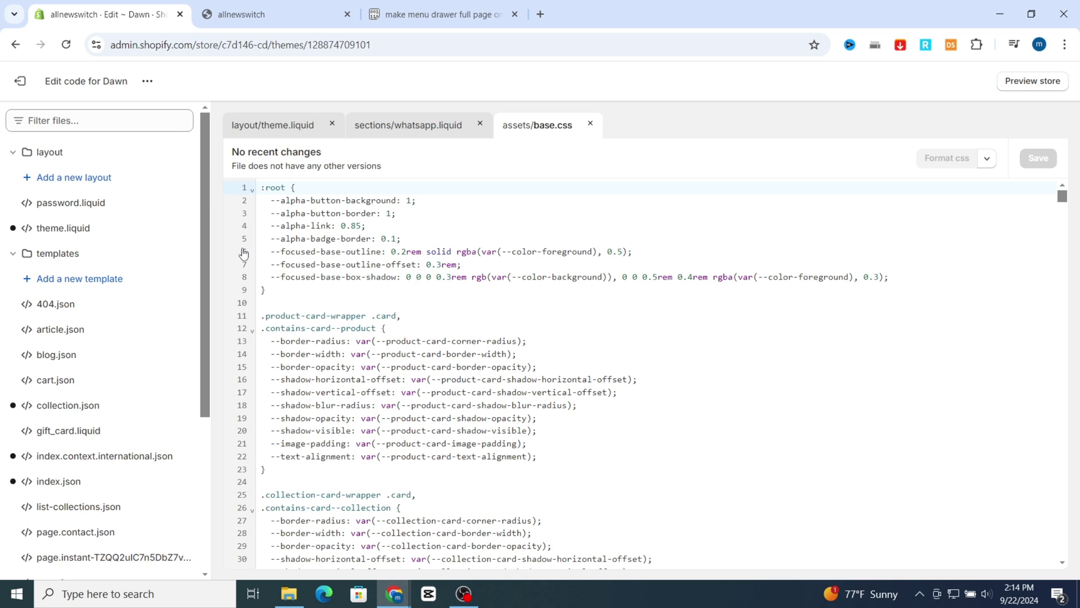
- Filter the theme files for 'base' and open assets/base.css
{"action": "left_click", "coordinate": [120, 123]}
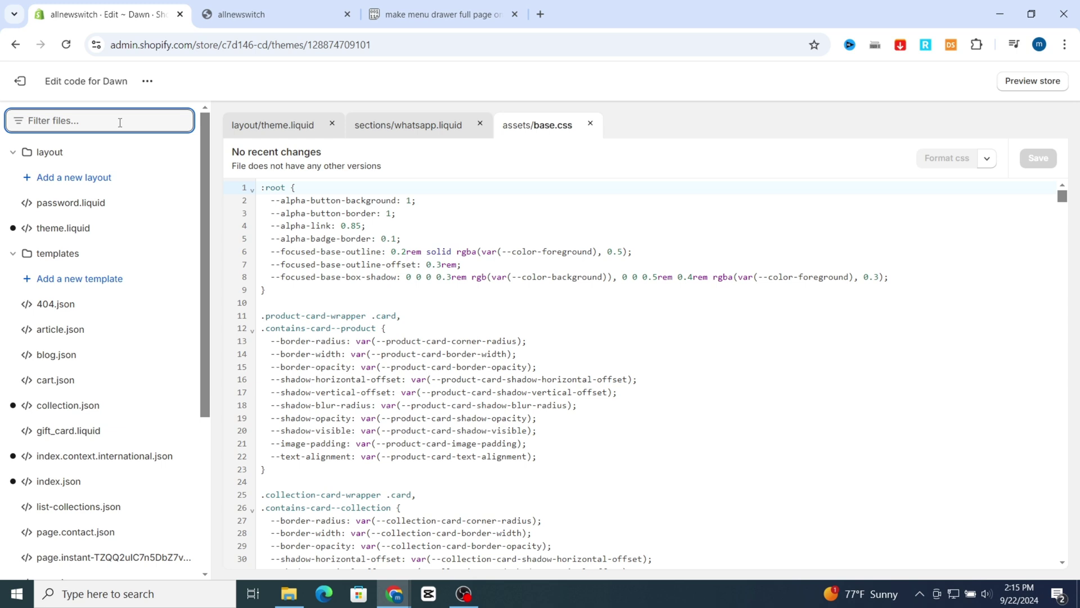
{"action": "type", "text": "b"}
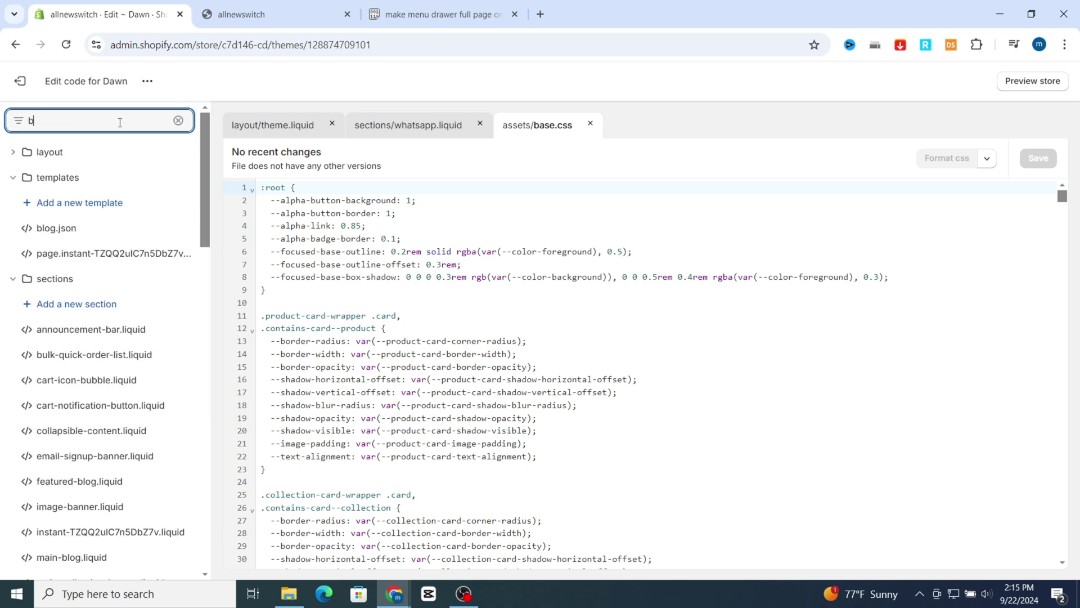
{"action": "type", "text": "ase"}
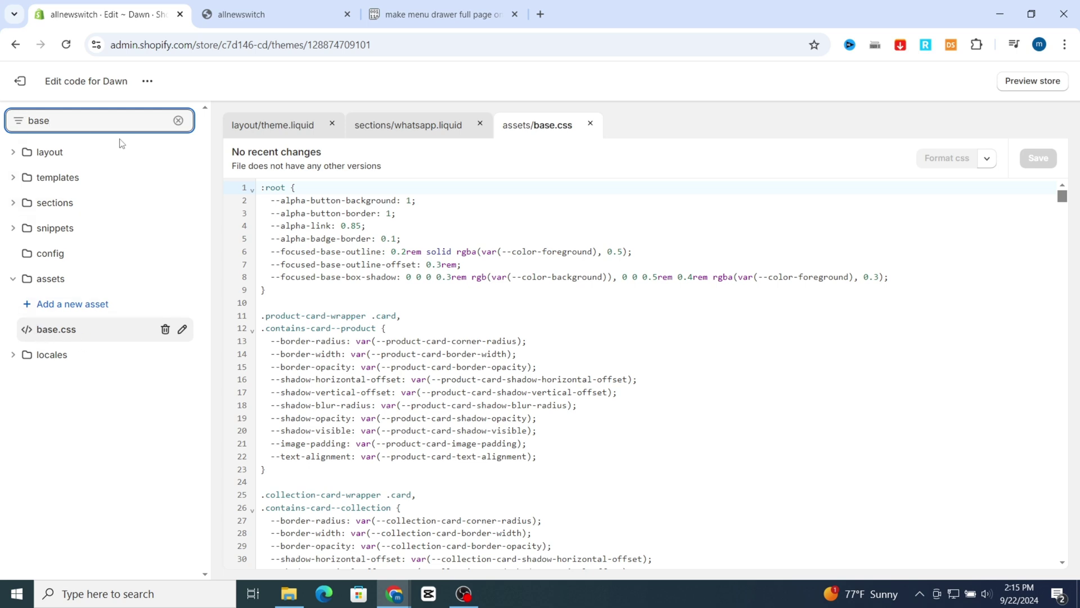
{"action": "left_click", "coordinate": [101, 336]}
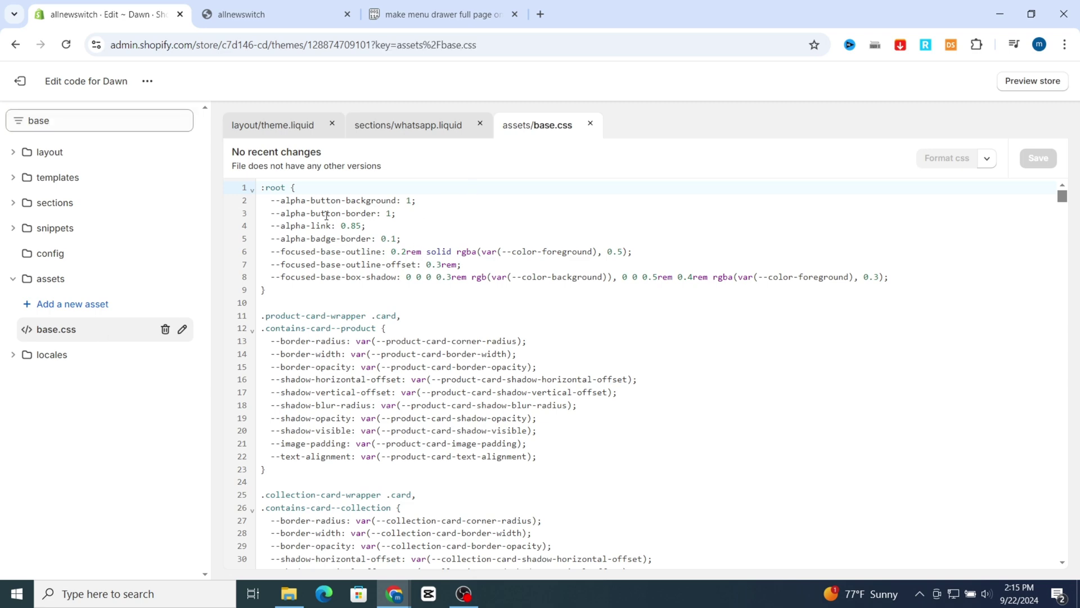
- Add an empty line after base.css's final rule at line 3600
{"action": "scroll", "coordinate": [567, 275], "scroll_direction": "down", "scroll_amount": 5}
{"action": "scroll", "coordinate": [831, 345], "scroll_direction": "down", "scroll_amount": 5}
{"action": "scroll", "coordinate": [832, 345], "scroll_direction": "down", "scroll_amount": 2}
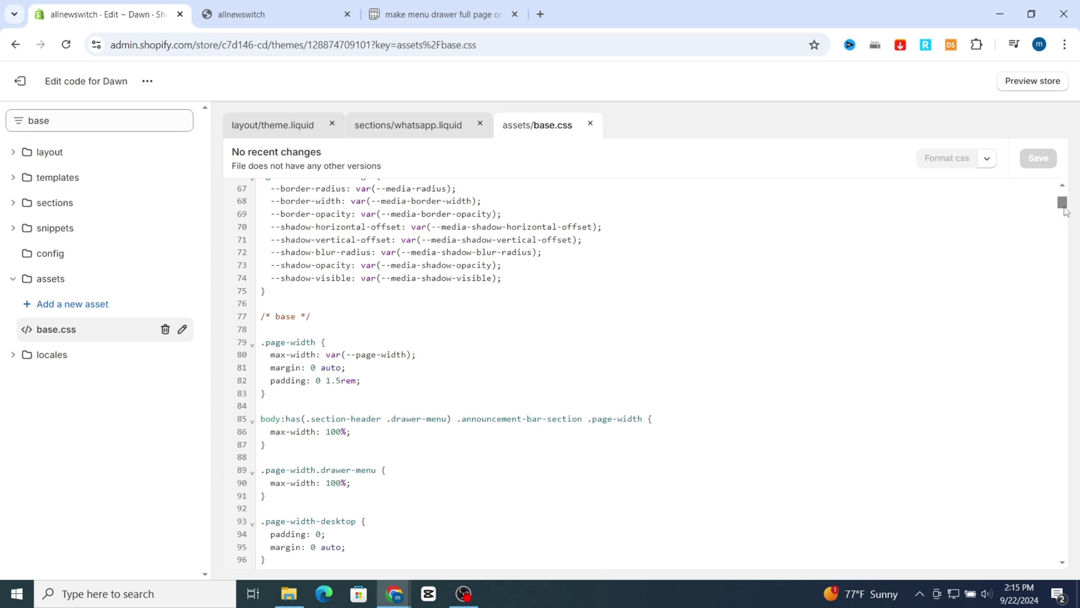
{"action": "left_click_drag", "start_coordinate": [1062, 201], "coordinate": [1062, 539]}
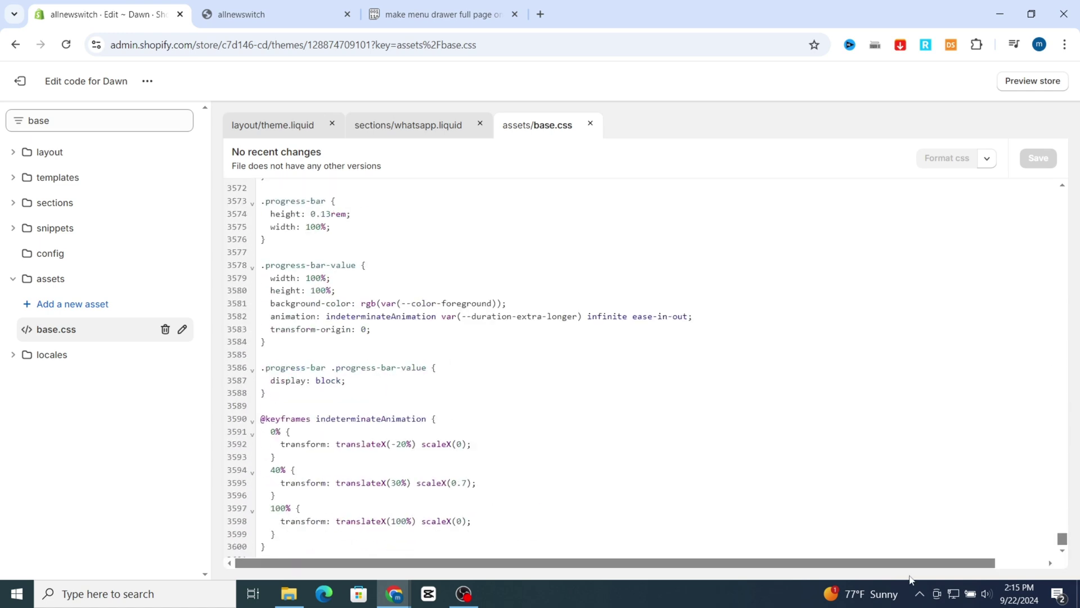
{"action": "left_click", "coordinate": [281, 552]}
{"action": "key", "text": "Return"}
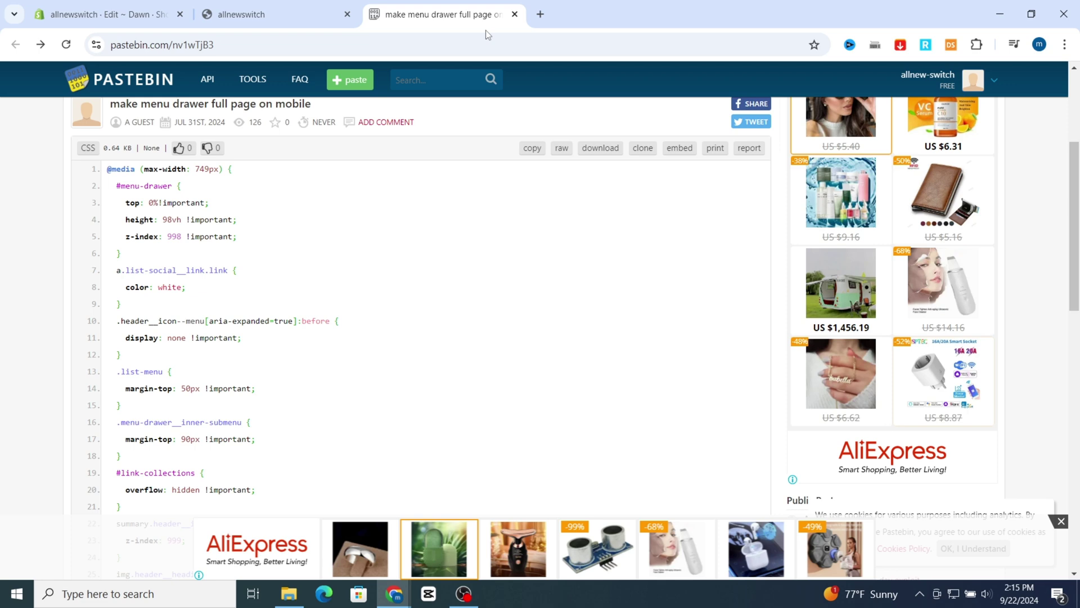
- Copy the full menu-drawer CSS from Pastebin's raw view and return to the Dawn code editor
{"action": "scroll", "coordinate": [181, 260], "scroll_direction": "down", "scroll_amount": 4}
{"action": "scroll", "coordinate": [207, 252], "scroll_direction": "down", "scroll_amount": 2}
{"action": "scroll", "coordinate": [241, 294], "scroll_direction": "up", "scroll_amount": 5}
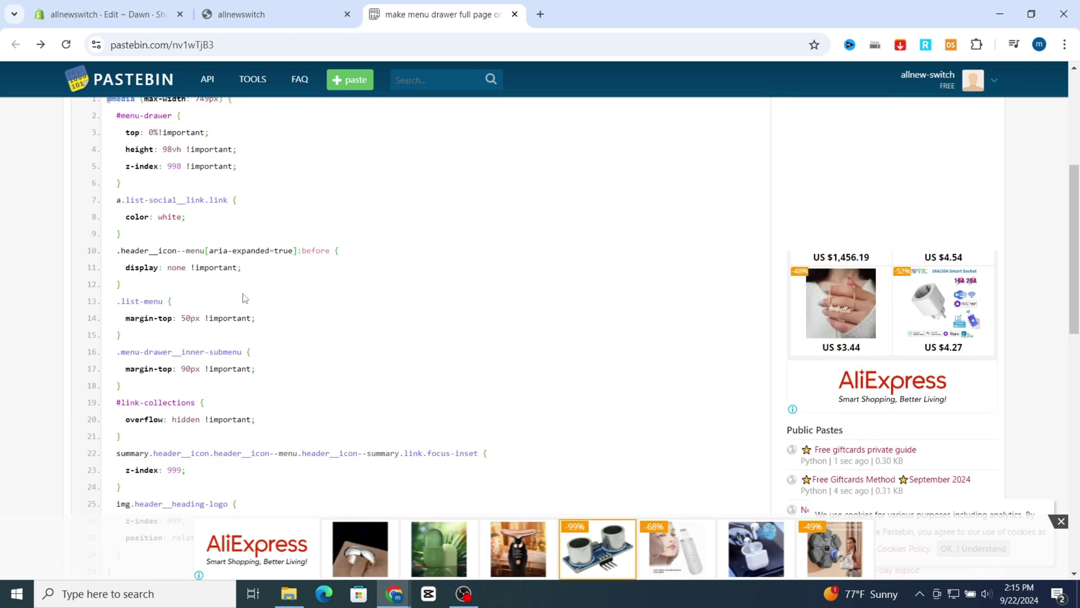
{"action": "scroll", "coordinate": [241, 294], "scroll_direction": "up", "scroll_amount": 2}
{"action": "scroll", "coordinate": [461, 319], "scroll_direction": "up", "scroll_amount": 1}
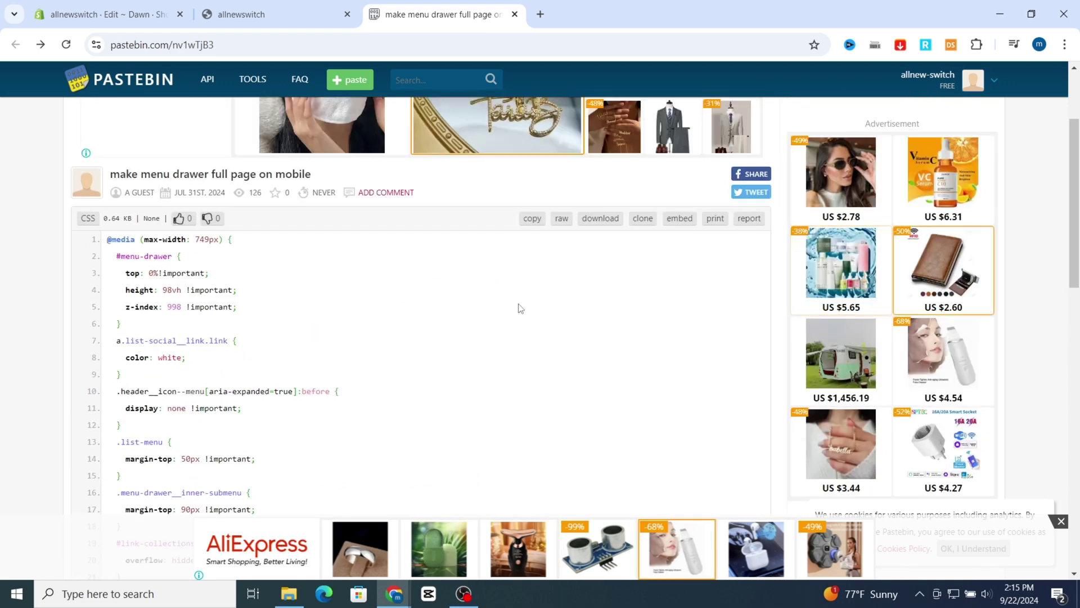
{"action": "left_click", "coordinate": [562, 218]}
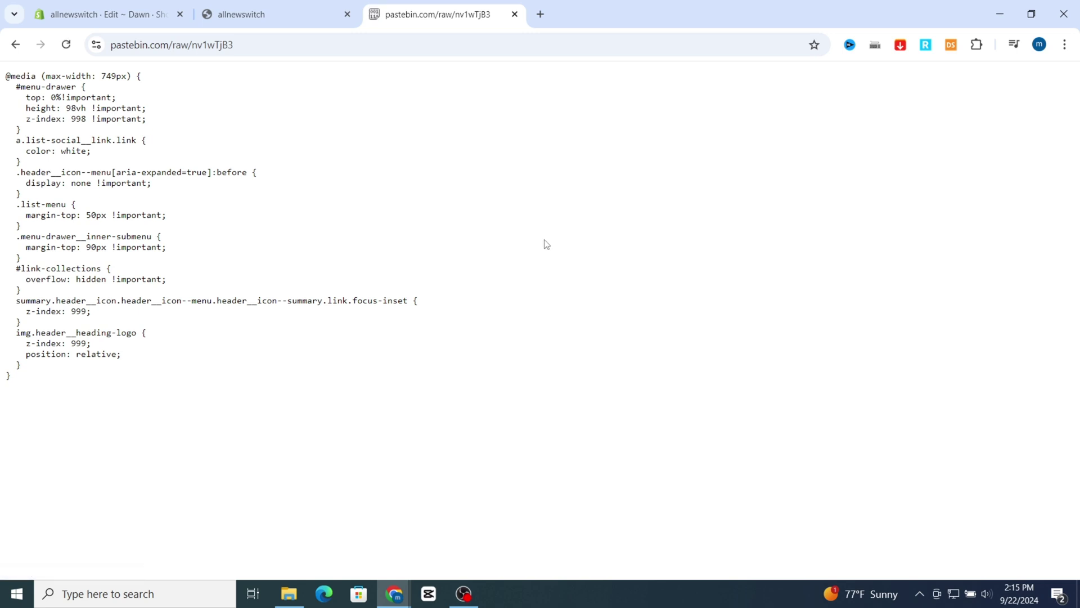
{"action": "key", "text": "ctrl+a"}
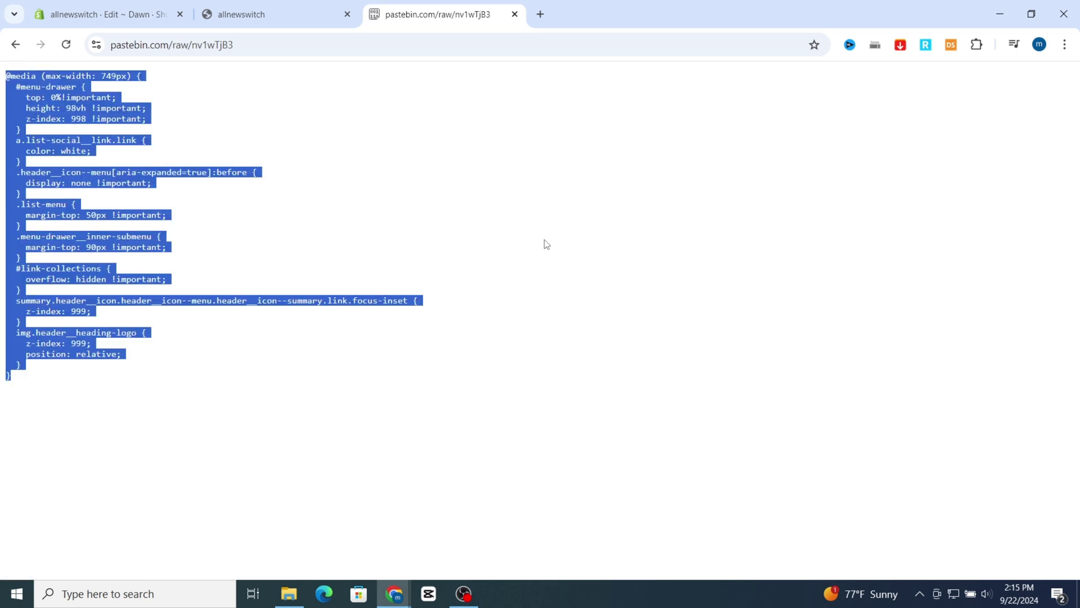
{"action": "right_click", "coordinate": [326, 241]}
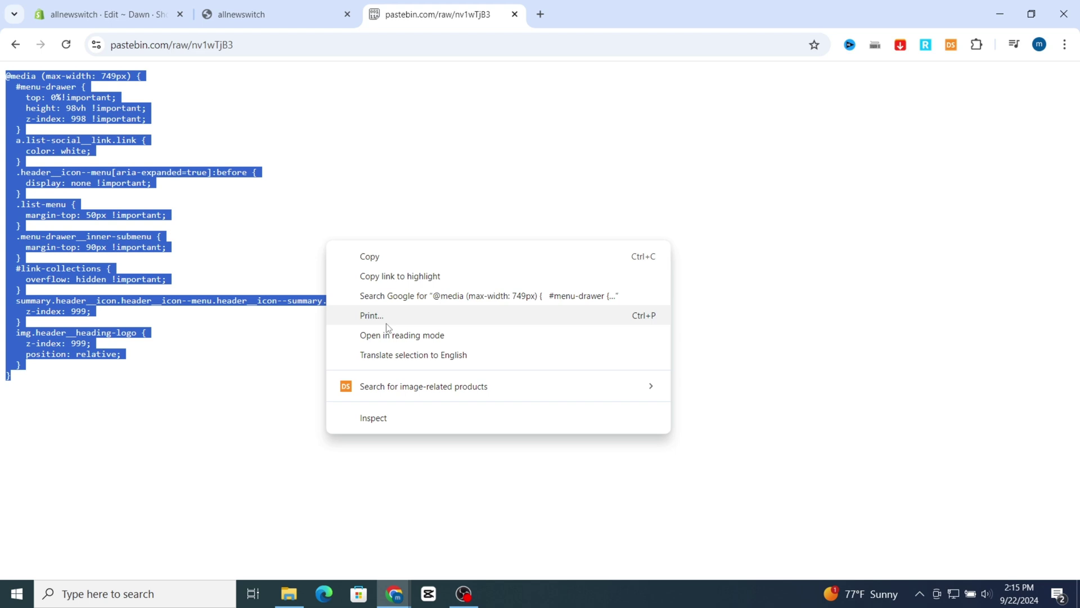
{"action": "left_click", "coordinate": [395, 259]}
{"action": "left_click", "coordinate": [115, 15]}
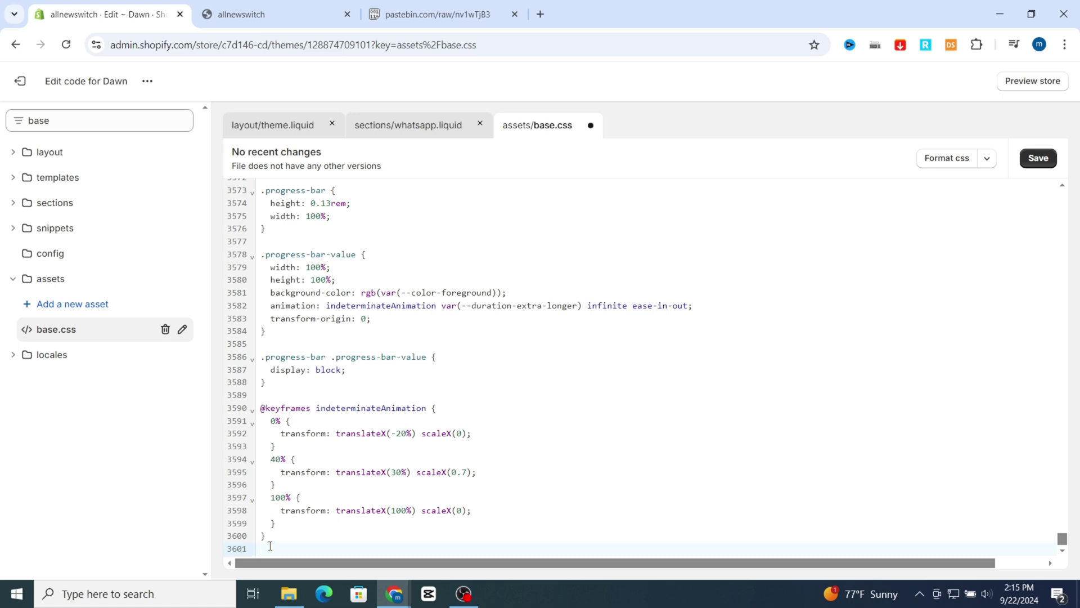
{"action": "key", "text": "ctrl+v"}
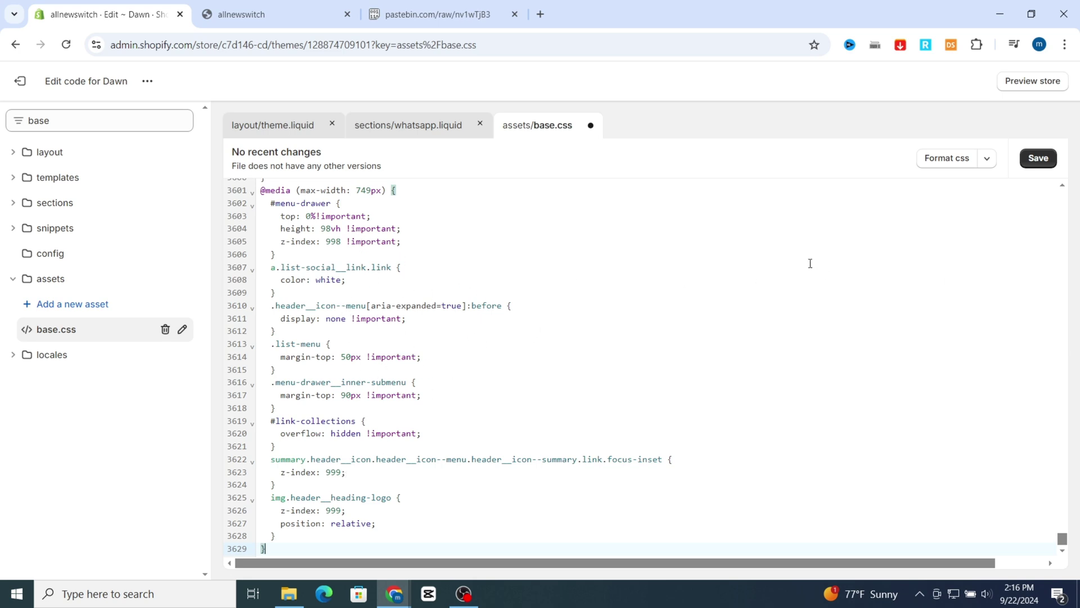
{"action": "left_click", "coordinate": [1030, 164]}
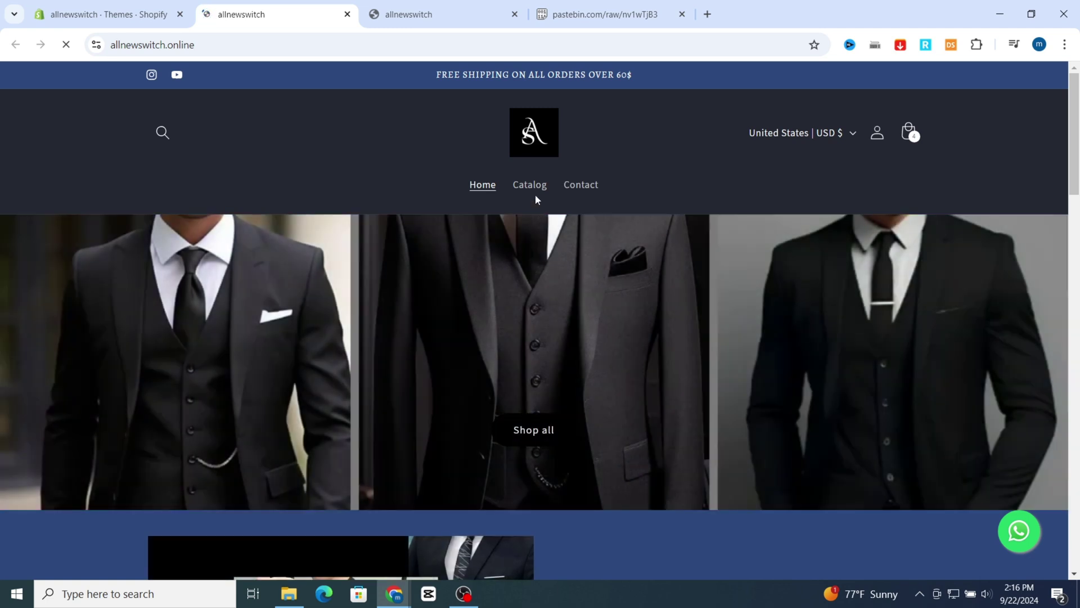
- Open DevTools mobile emulation on the storefront, then open and close the menu drawer
{"action": "right_click", "coordinate": [412, 177]}
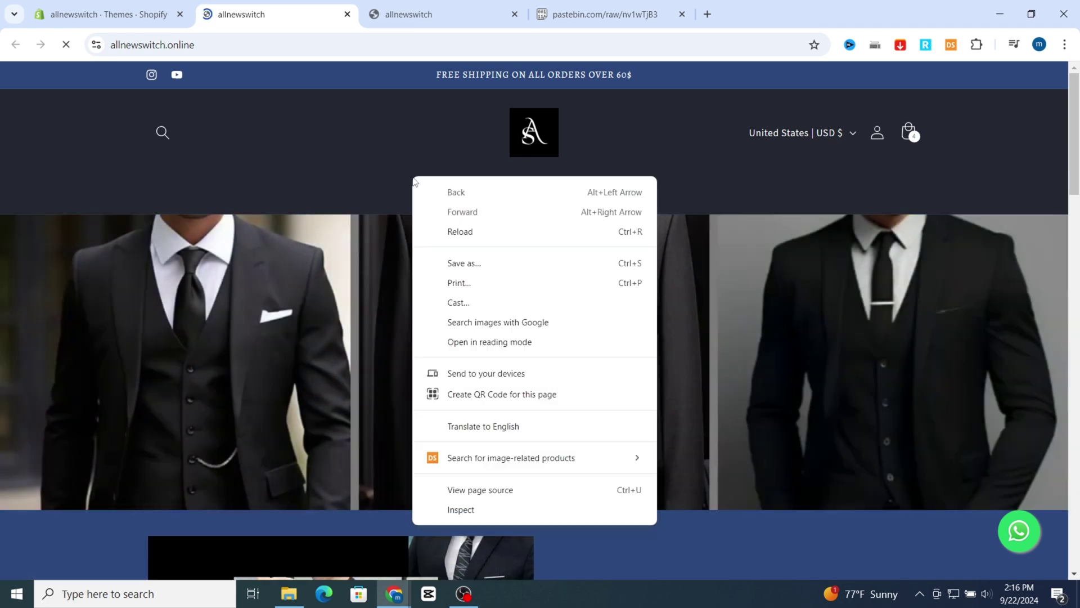
{"action": "left_click", "coordinate": [458, 512]}
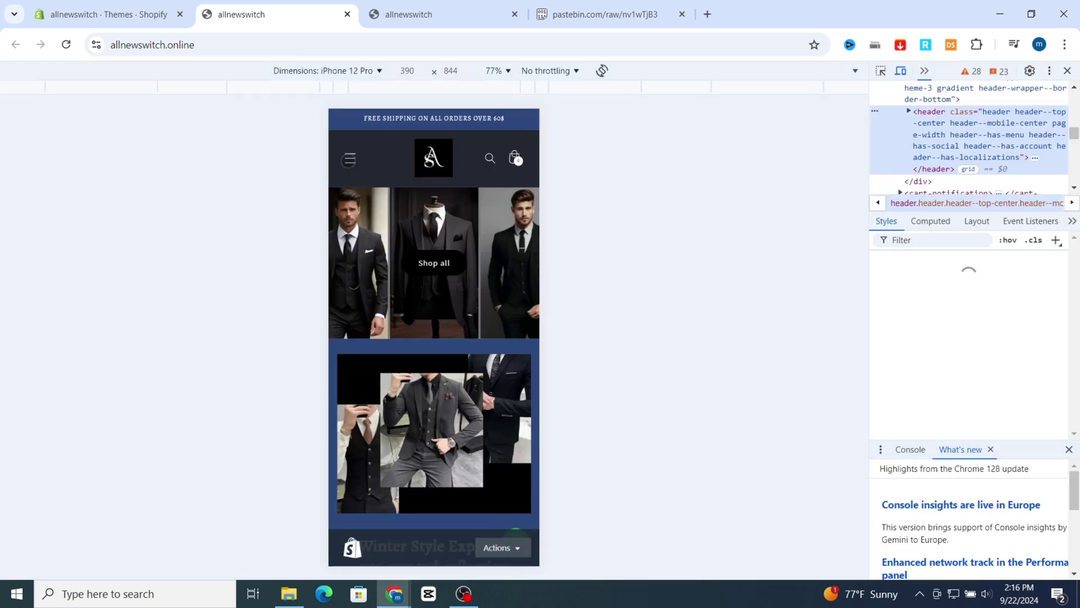
{"action": "left_click", "coordinate": [349, 158]}
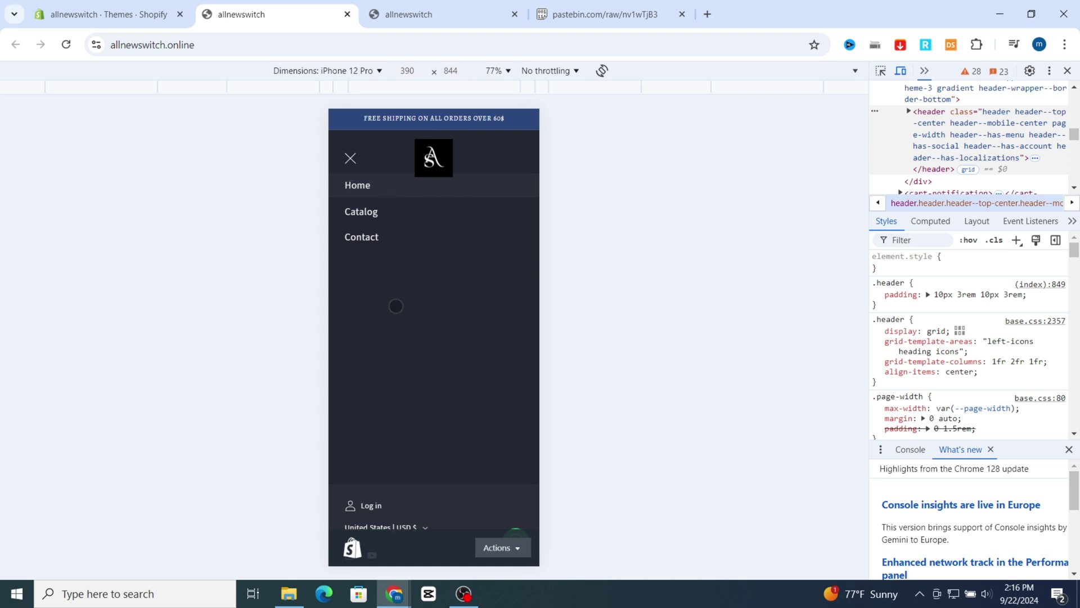
{"action": "left_click", "coordinate": [355, 160]}
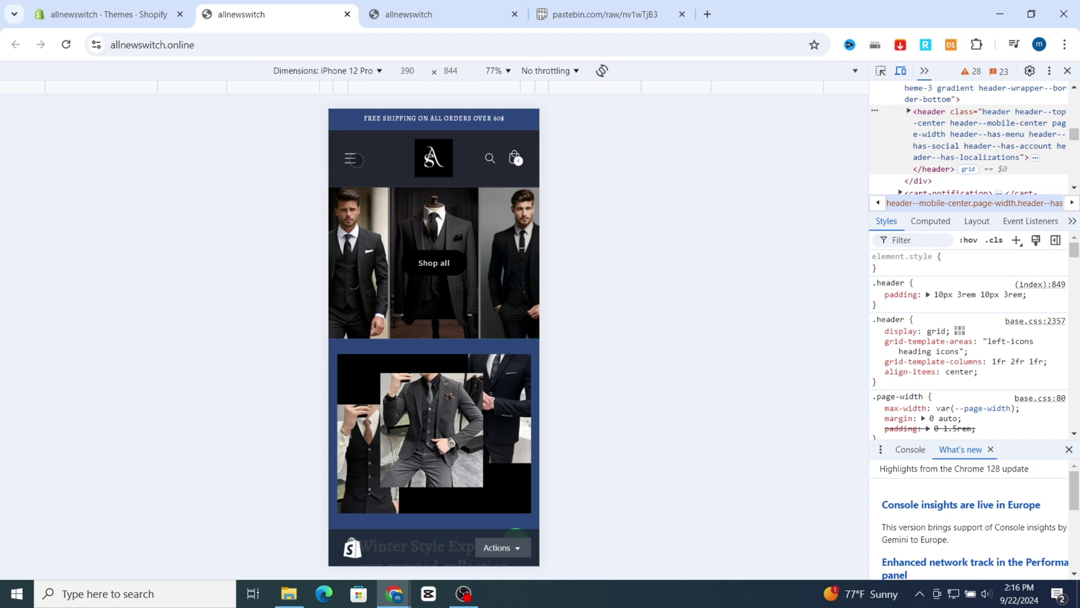
- Compare the full-page menu drawer across both storefront tabs, then return to Shopify Themes
{"action": "left_click", "coordinate": [351, 158]}
{"action": "left_click", "coordinate": [406, 9]}
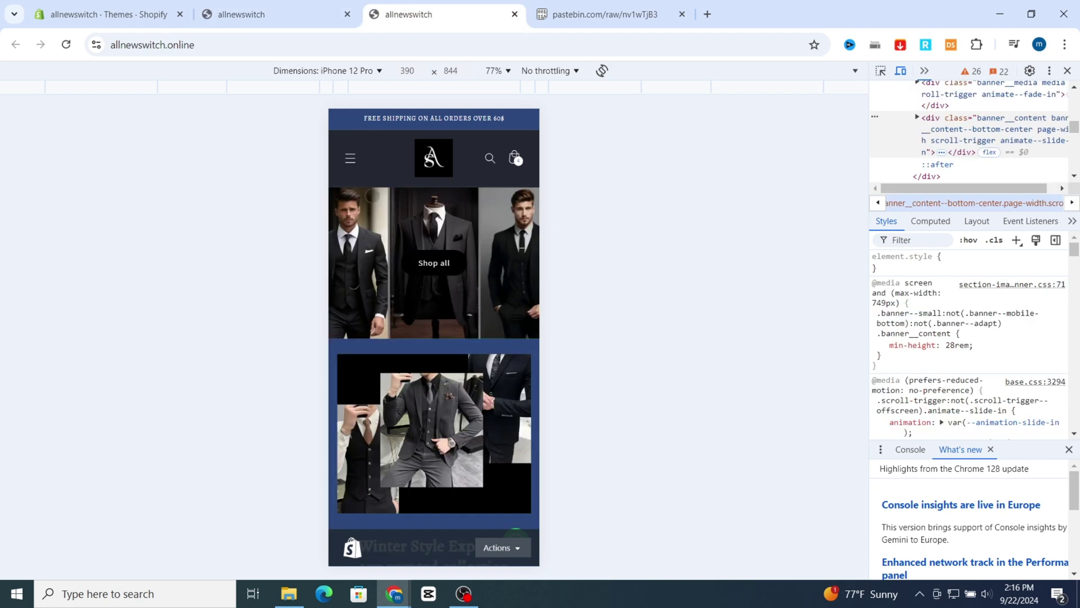
{"action": "left_click", "coordinate": [348, 161]}
{"action": "left_click", "coordinate": [348, 160]}
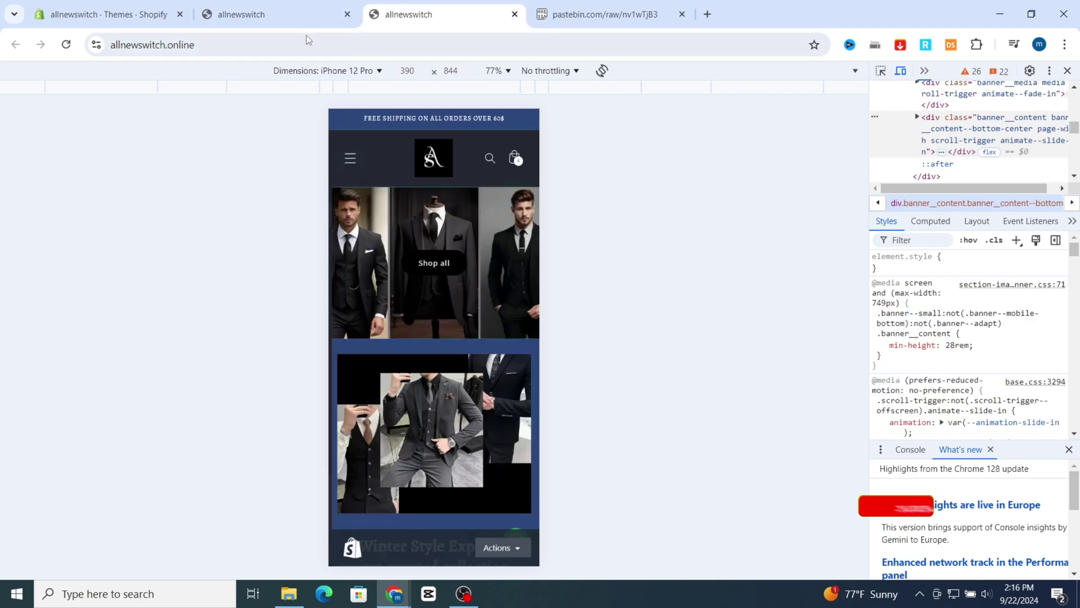
{"action": "left_click", "coordinate": [270, 14]}
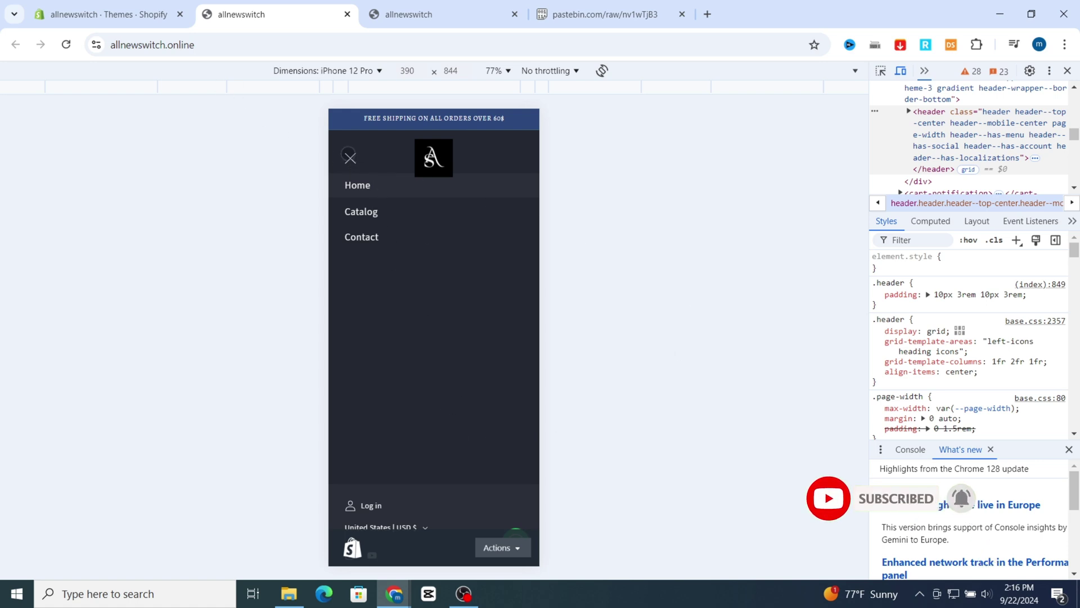
{"action": "left_click", "coordinate": [350, 158]}
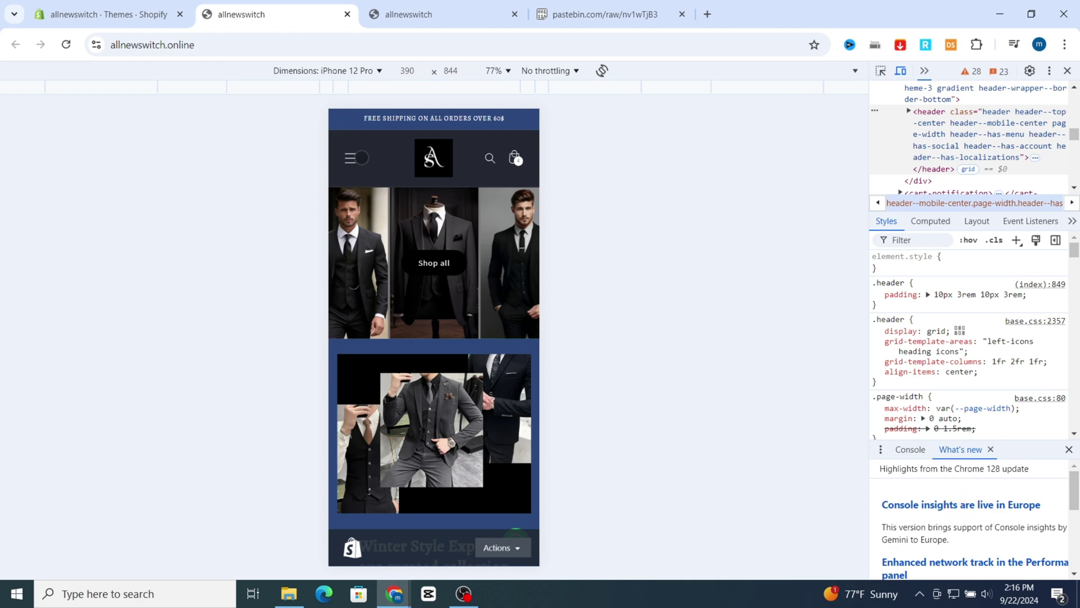
{"action": "left_click", "coordinate": [146, 12]}
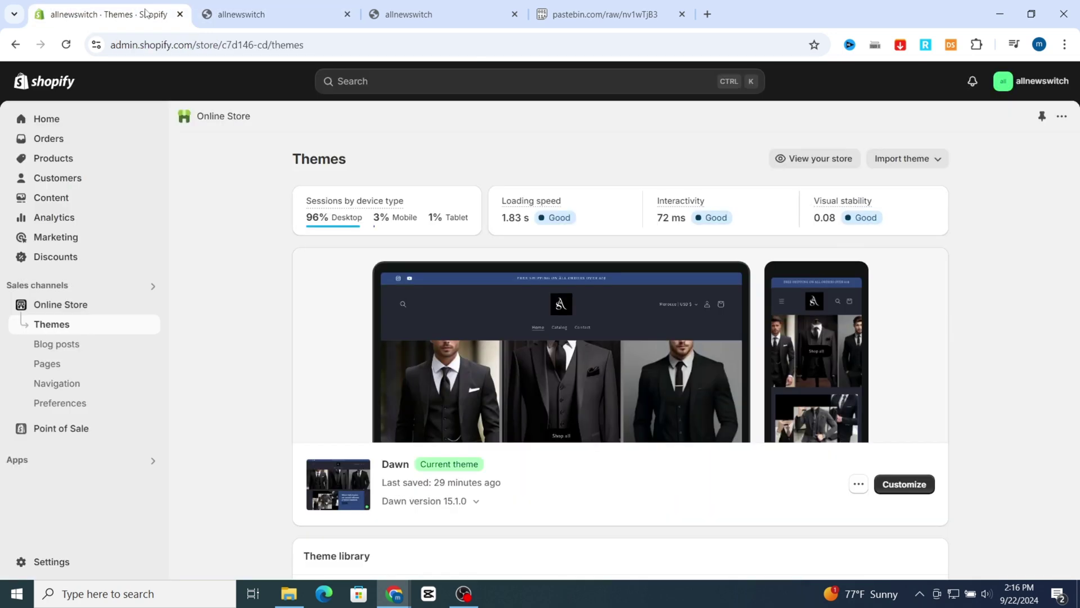